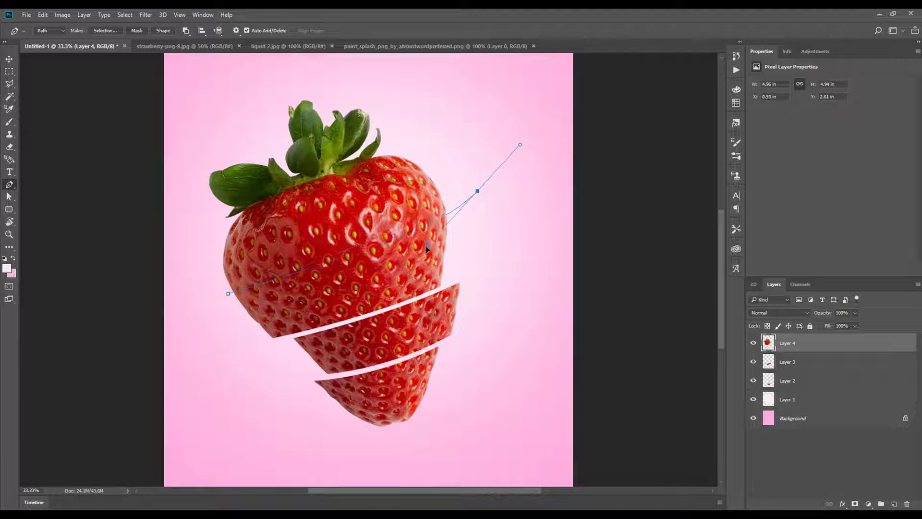
Reshape and extend the pen path to enclose the strawberry top above the leaves
drag(431, 255, 431, 248)
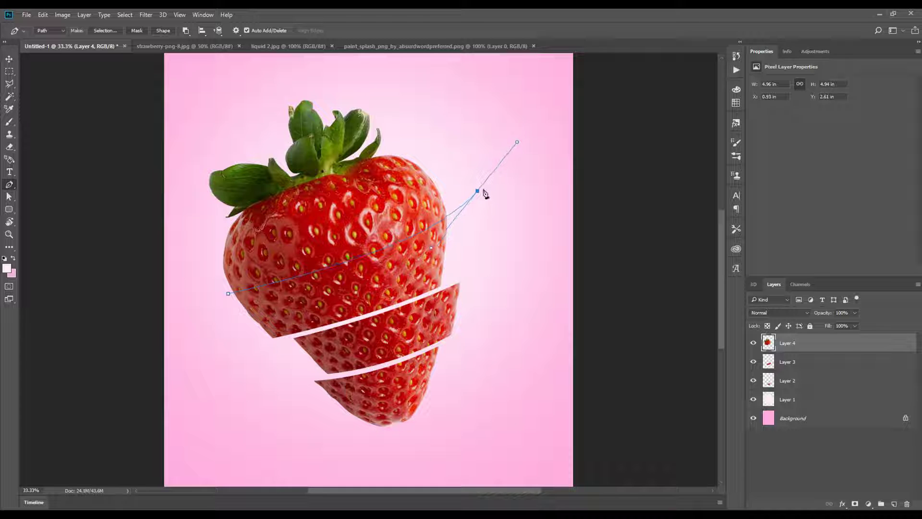
drag(517, 143, 502, 182)
click(459, 108)
click(285, 74)
click(207, 108)
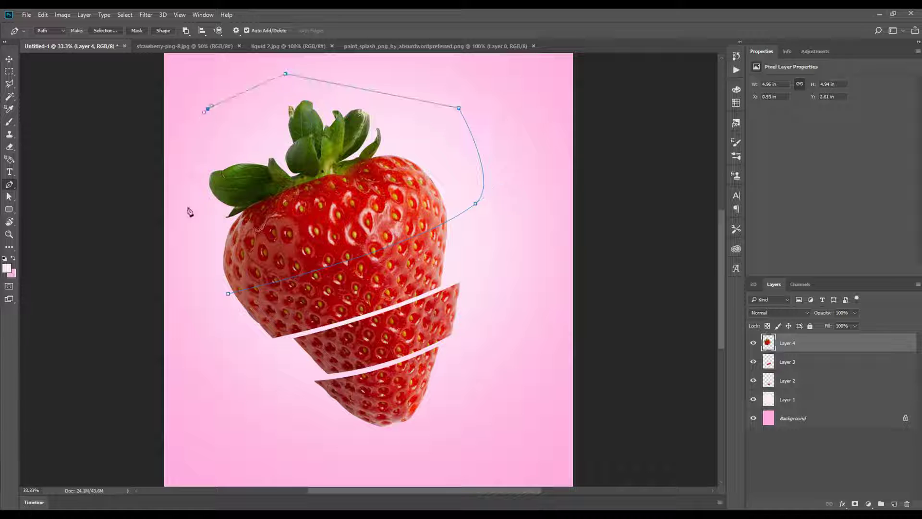
Turn the path into an unfeathered selection, cut the strawberry top and paste it as a layer
right_click(327, 225)
click(356, 266)
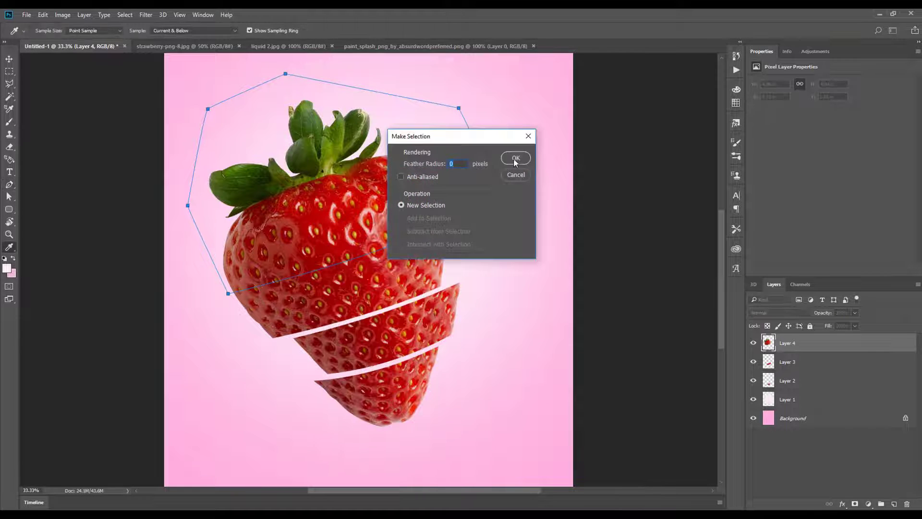
click(522, 156)
key(ctrl+x)
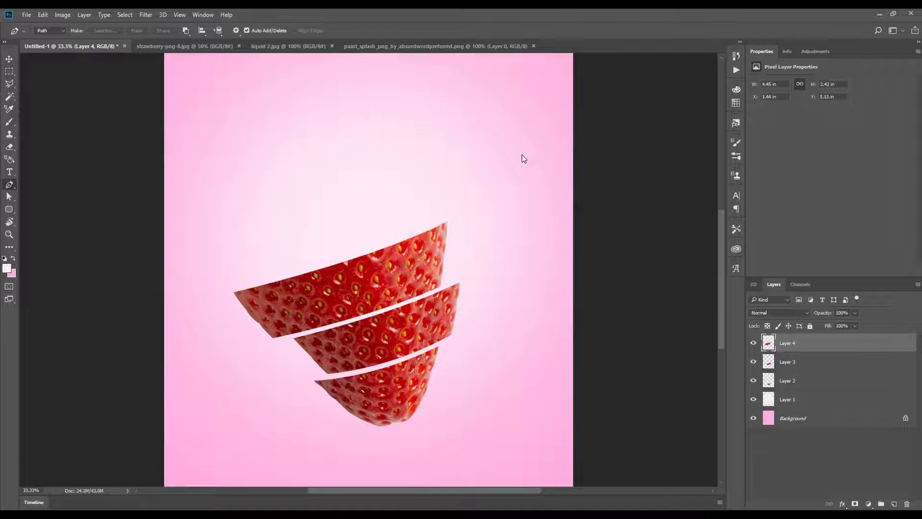
key(ctrl+v)
Lift the strawberry top above the slices, shrink and tilt it slightly, then add empty Layer 6
click(9, 58)
drag(332, 294, 280, 191)
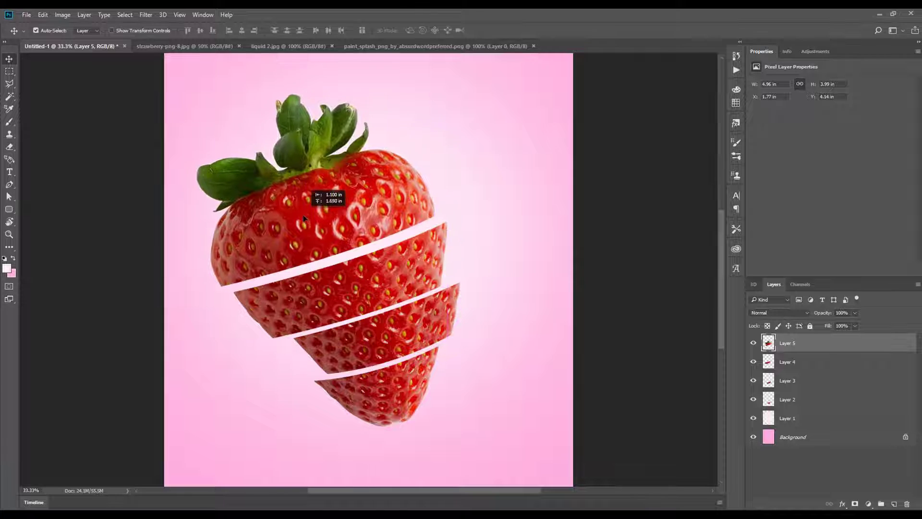
key(ctrl+t)
drag(443, 263, 439, 245)
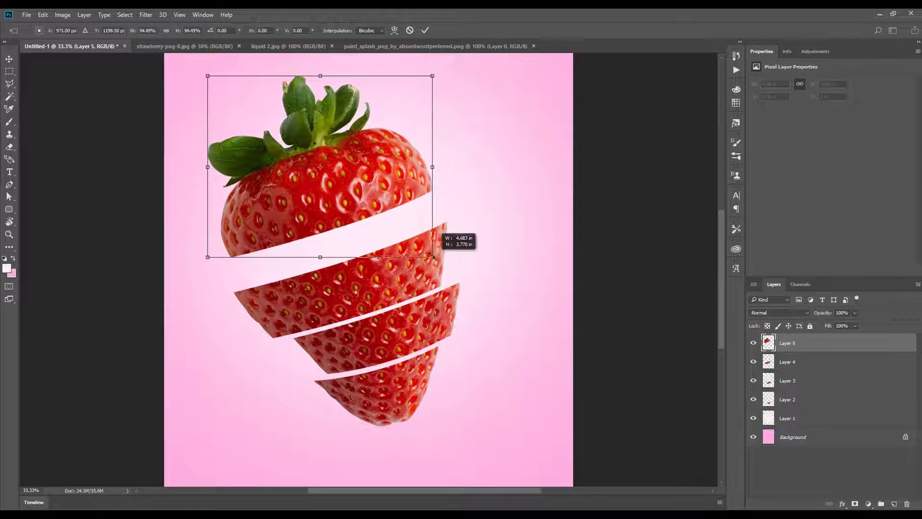
drag(478, 144, 474, 129)
drag(377, 158, 369, 166)
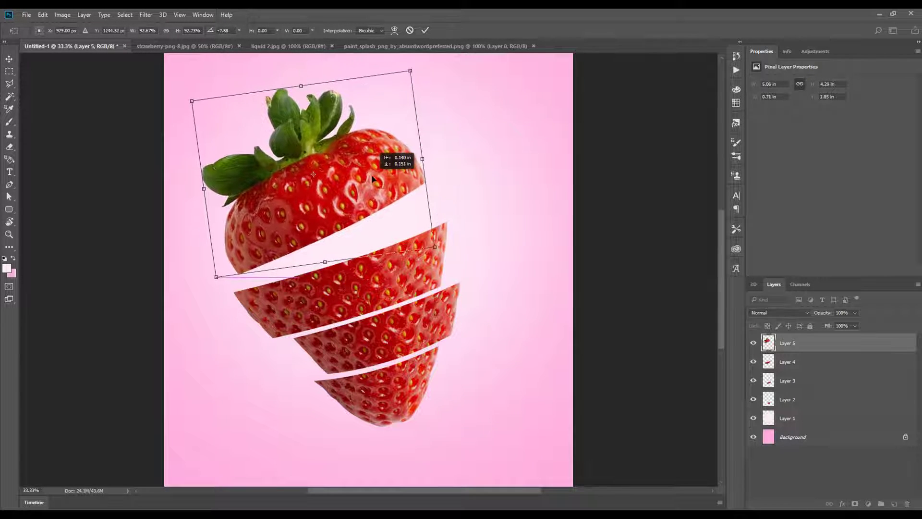
key(Return)
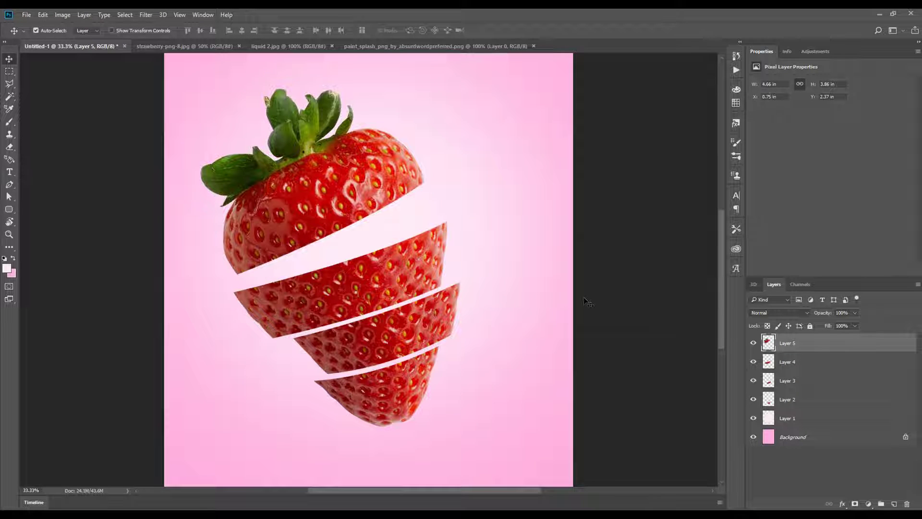
key(ctrl+0)
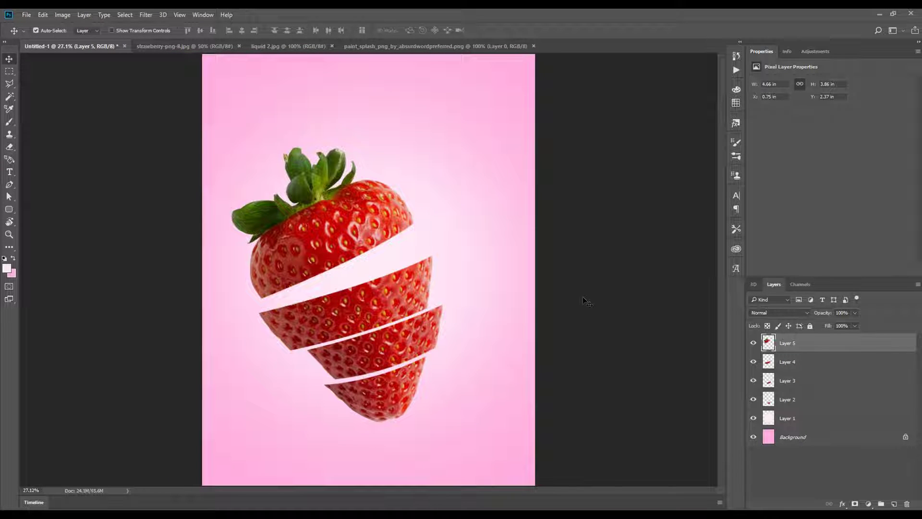
key(ctrl+shift+alt+n)
Draw a thin ellipse shape above the strawberry
click(8, 209)
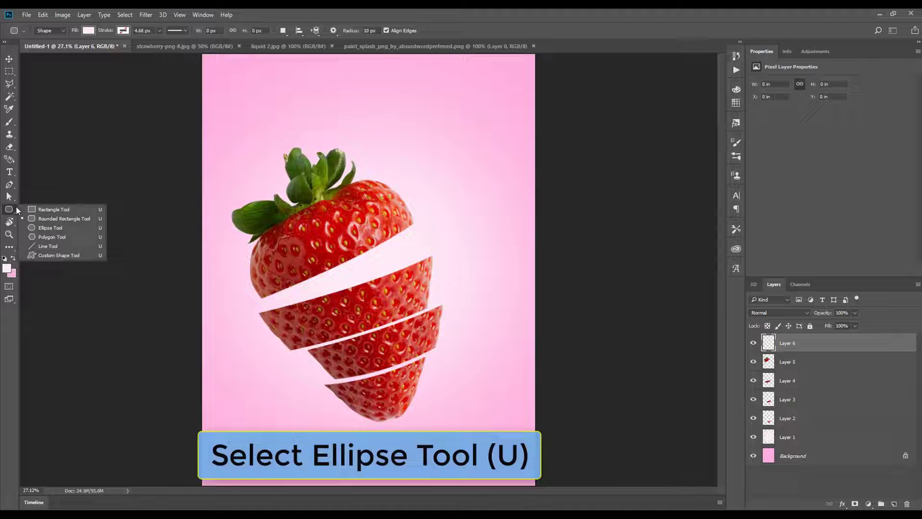
click(79, 228)
drag(303, 102, 392, 114)
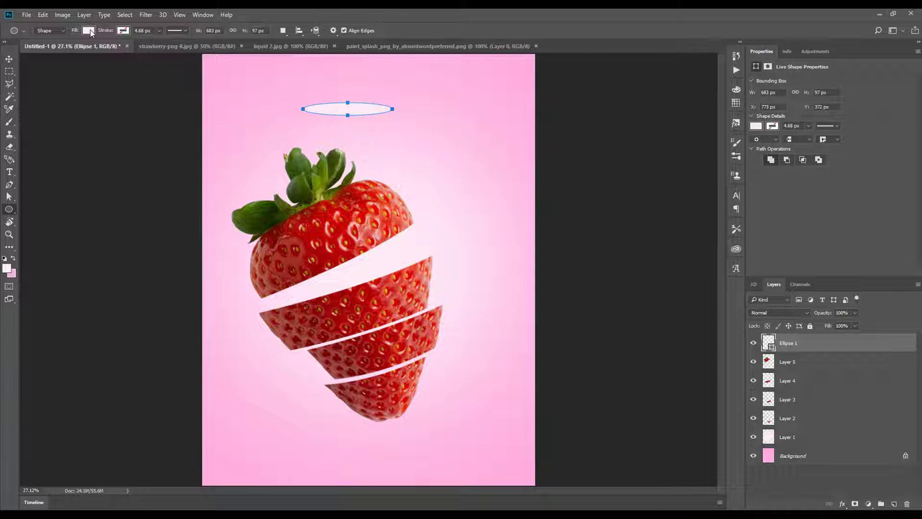
Fill the ellipse with dark strawberry red ce3e2a sampled from the fruit
click(89, 31)
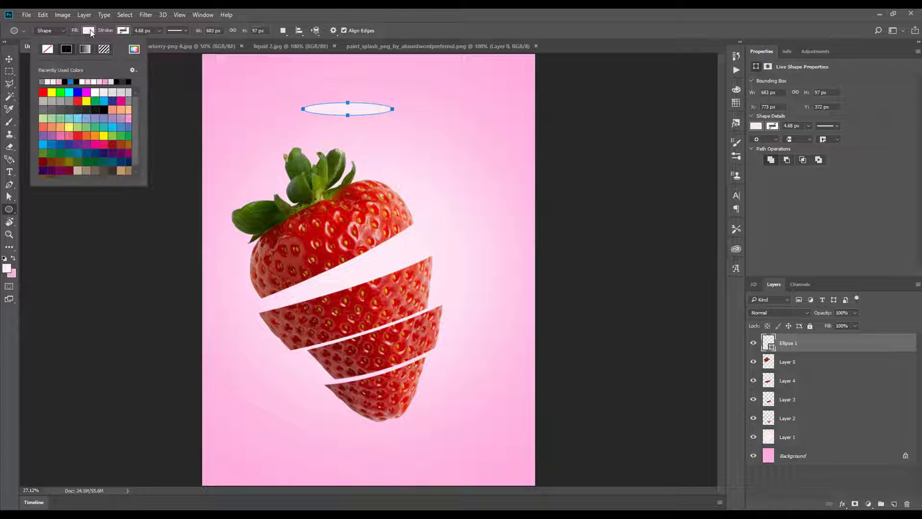
click(134, 48)
click(377, 215)
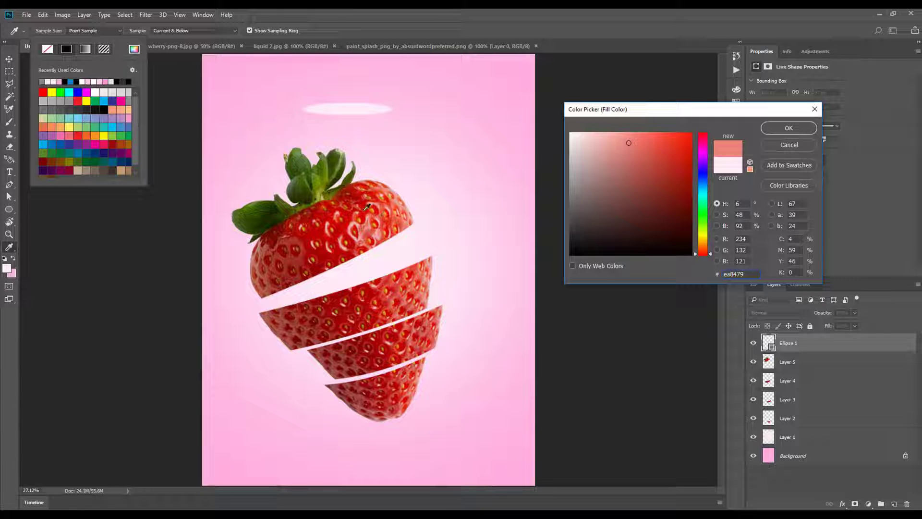
click(361, 207)
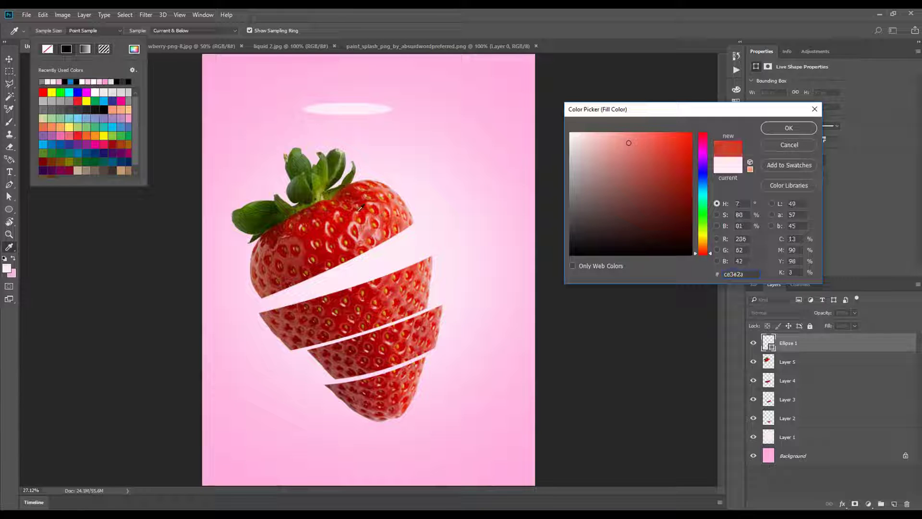
click(784, 129)
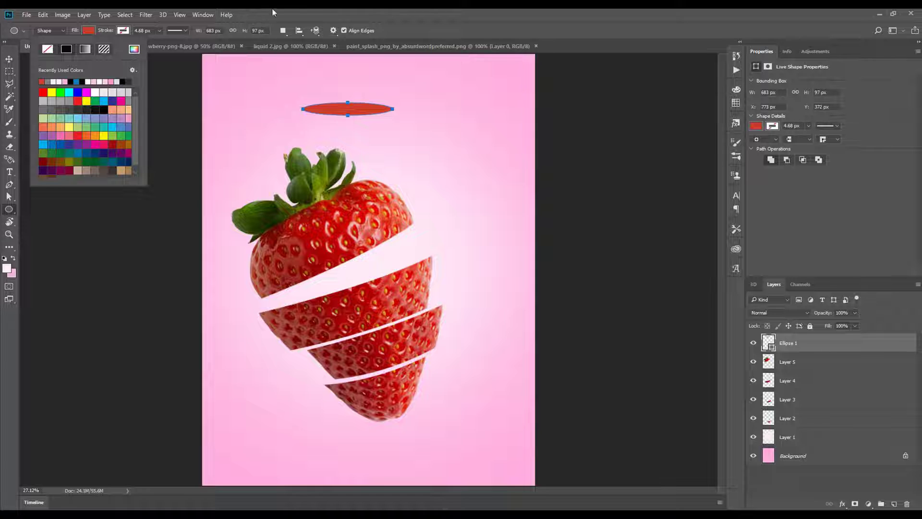
key(Escape)
Tilt the red ellipse, move it onto the bottom slice's cut face and stretch it wider
click(9, 58)
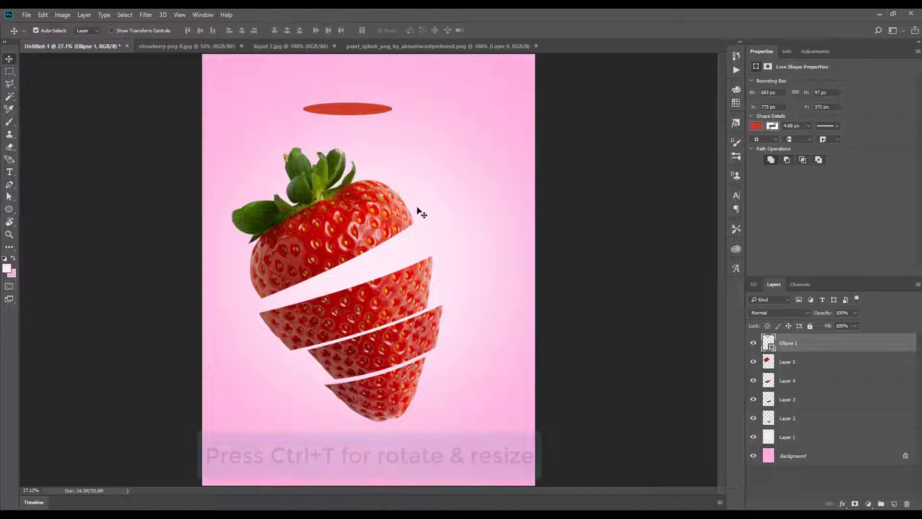
key(ctrl+t)
drag(416, 111, 416, 86)
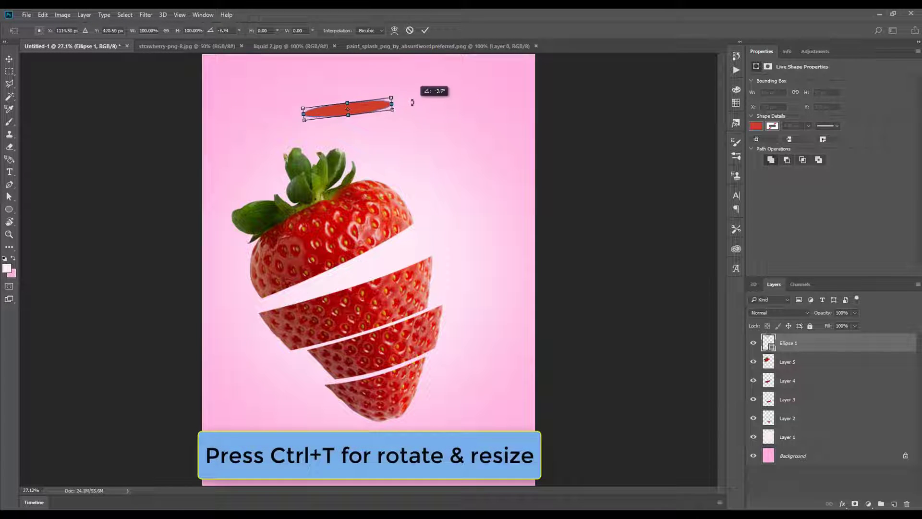
drag(349, 112, 379, 373)
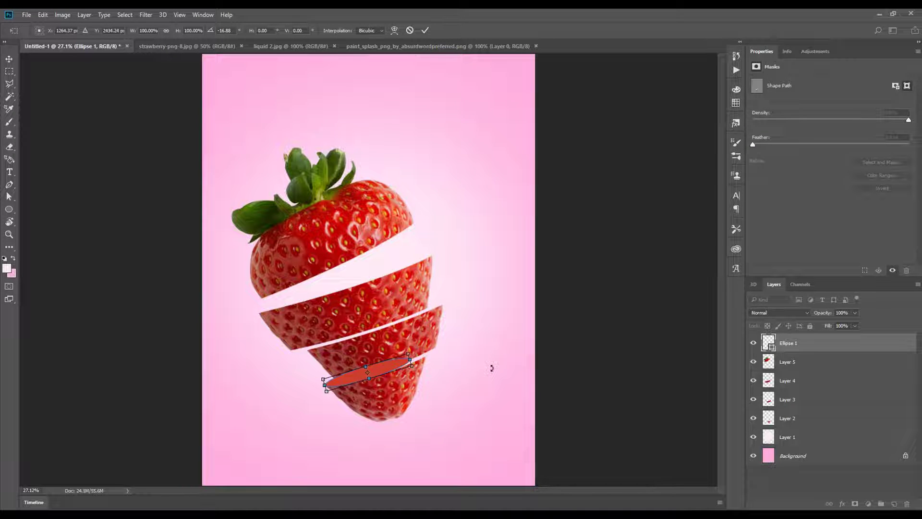
key(ctrl+plus)
key(ctrl+plus)
key(ctrl+plus)
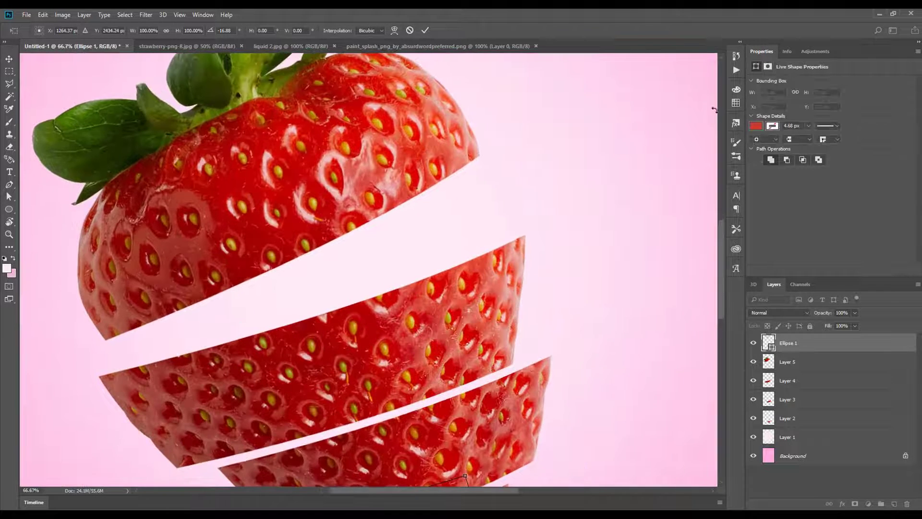
scroll(434, 240, down, 5)
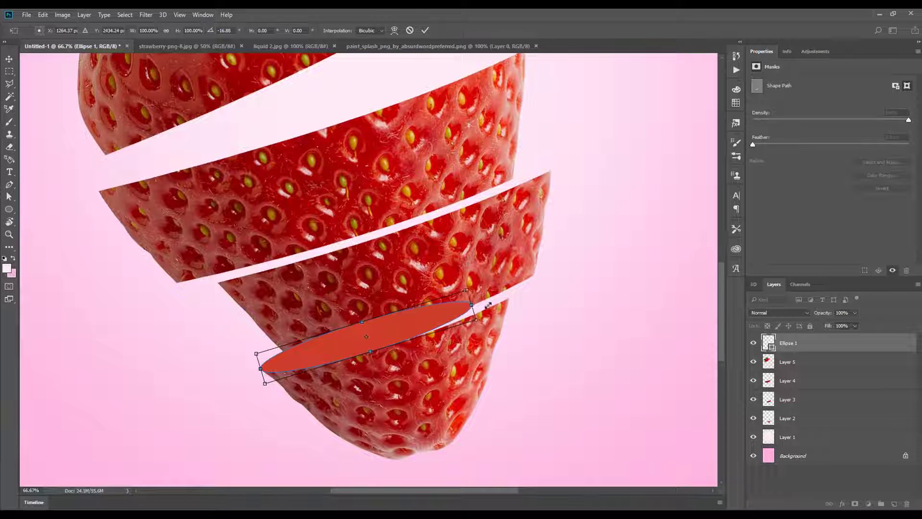
drag(488, 305, 510, 302)
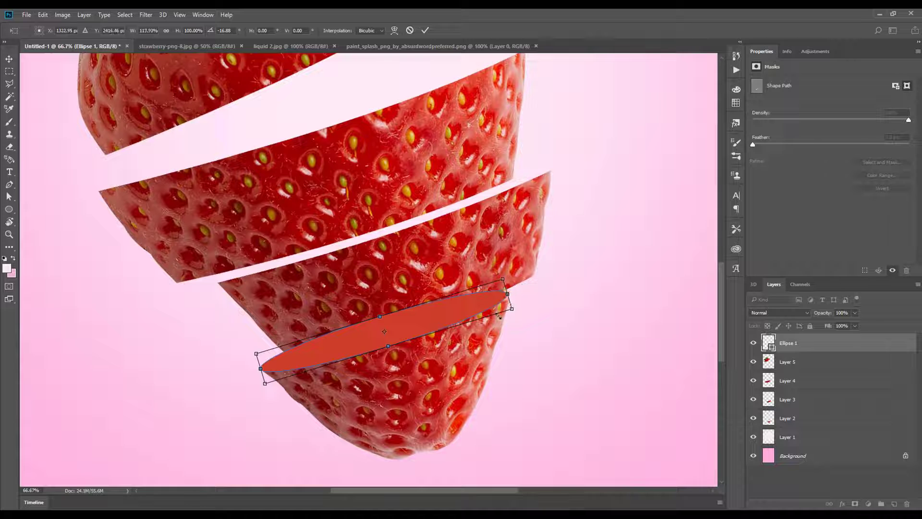
key(Return)
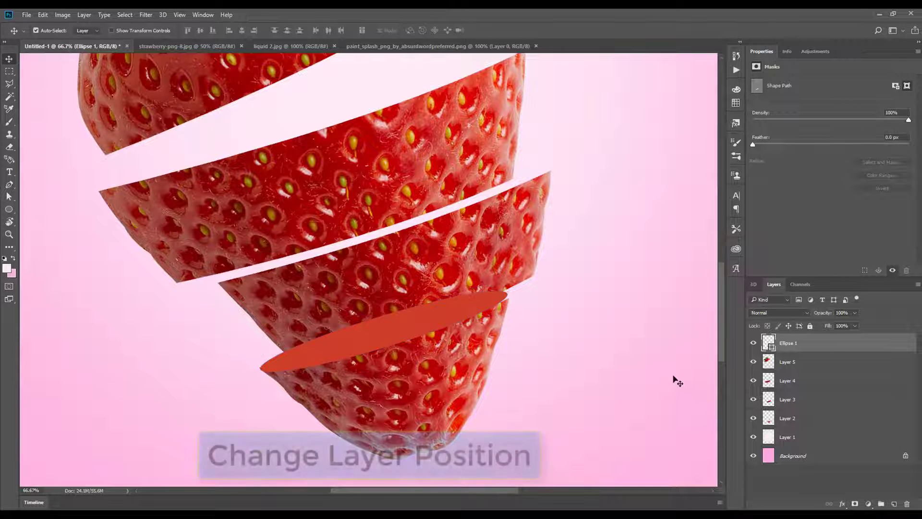
Move Ellipse 1 below Layer 3, hide Layer 3, and raise Layer 2 above Ellipse 1
drag(831, 348, 817, 401)
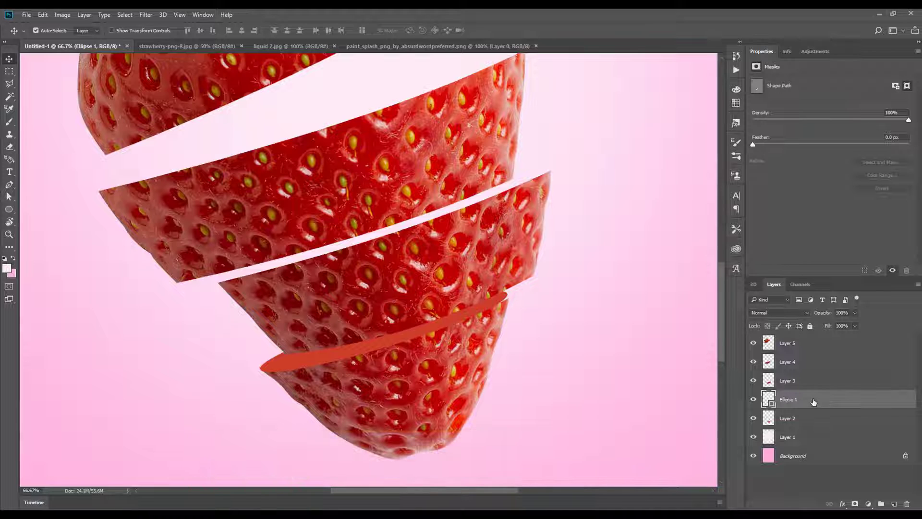
click(752, 380)
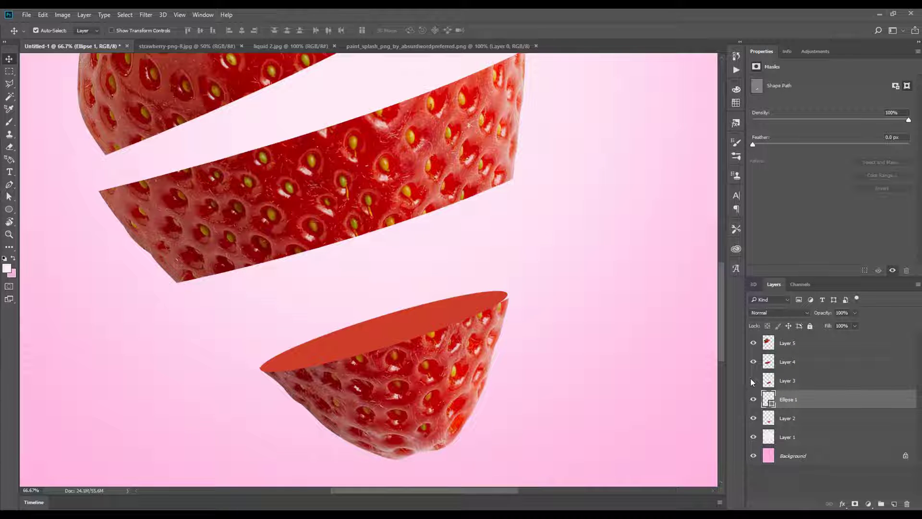
key(ctrl+plus)
key(ctrl+plus)
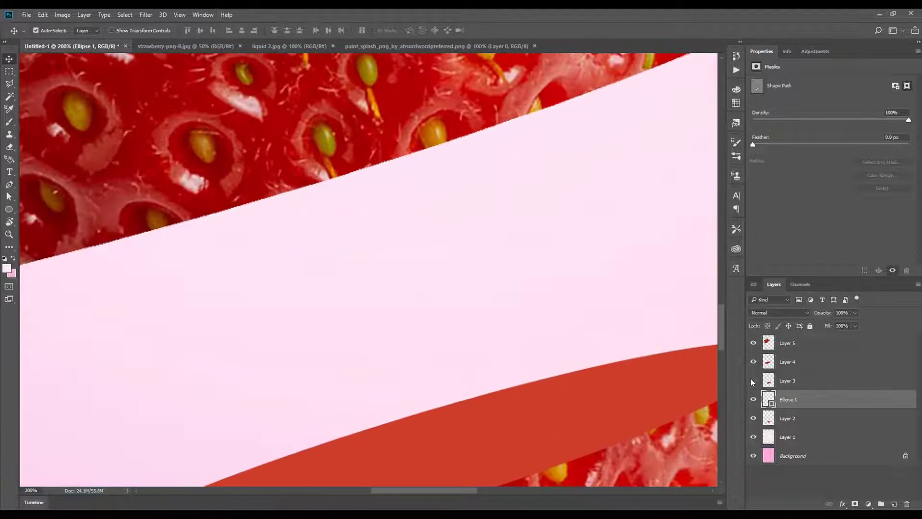
drag(574, 296, 352, 168)
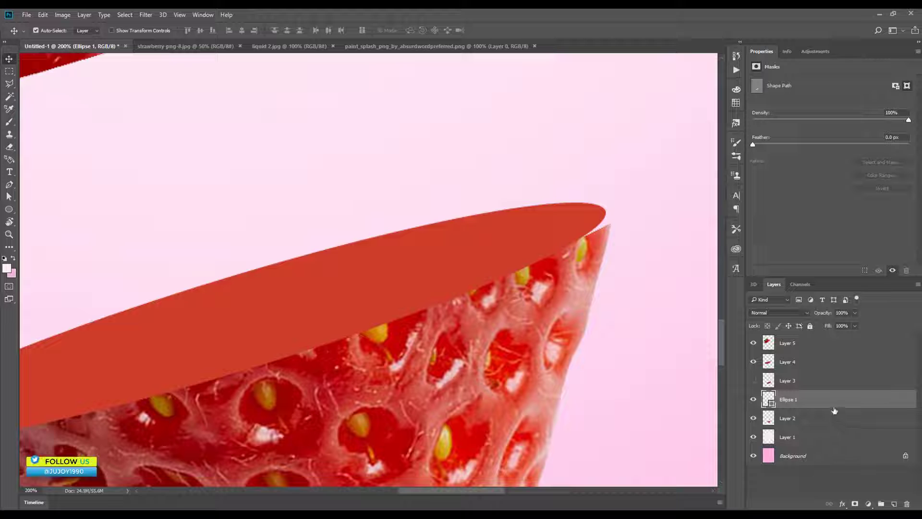
drag(831, 412, 825, 419)
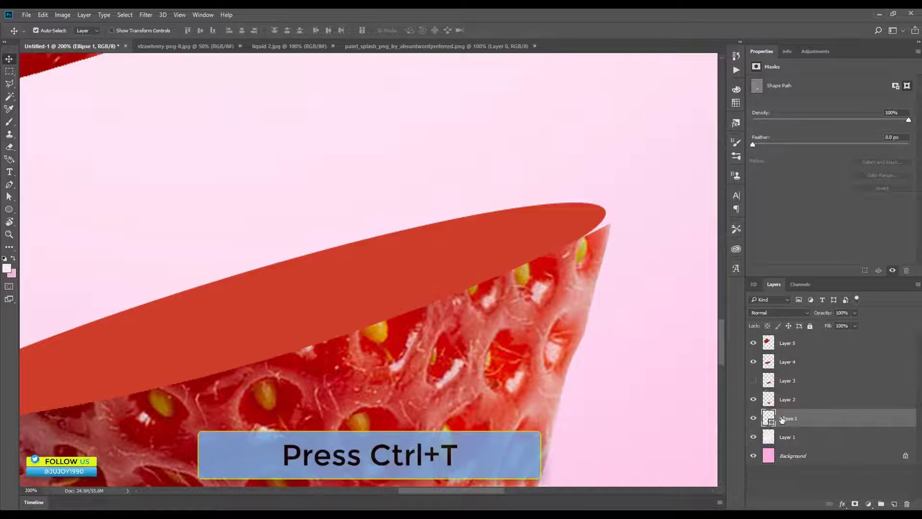
Warp the ellipse's left and right ends onto the bottom slice's cut rim
key(ctrl+t)
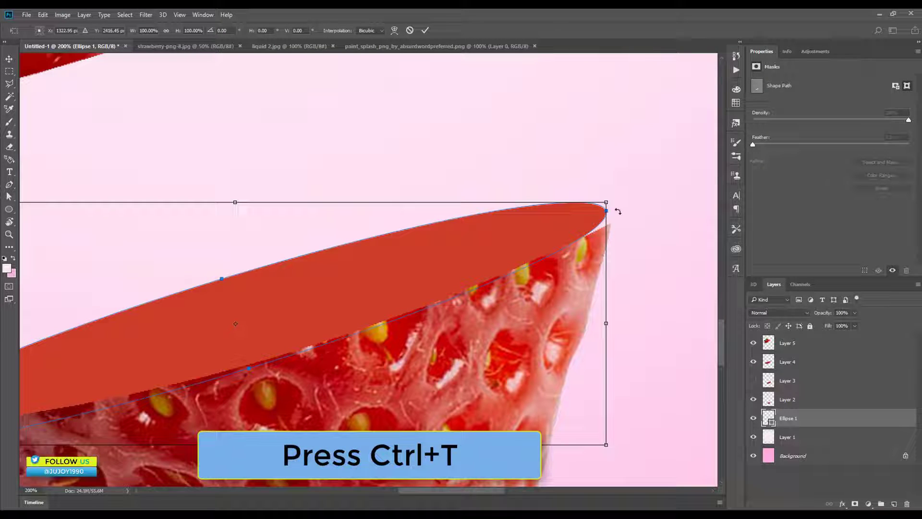
right_click(469, 229)
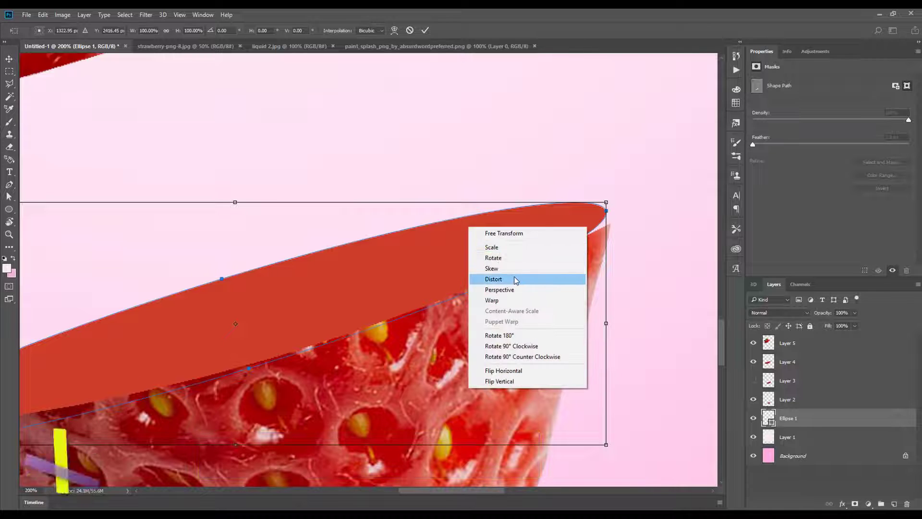
click(516, 300)
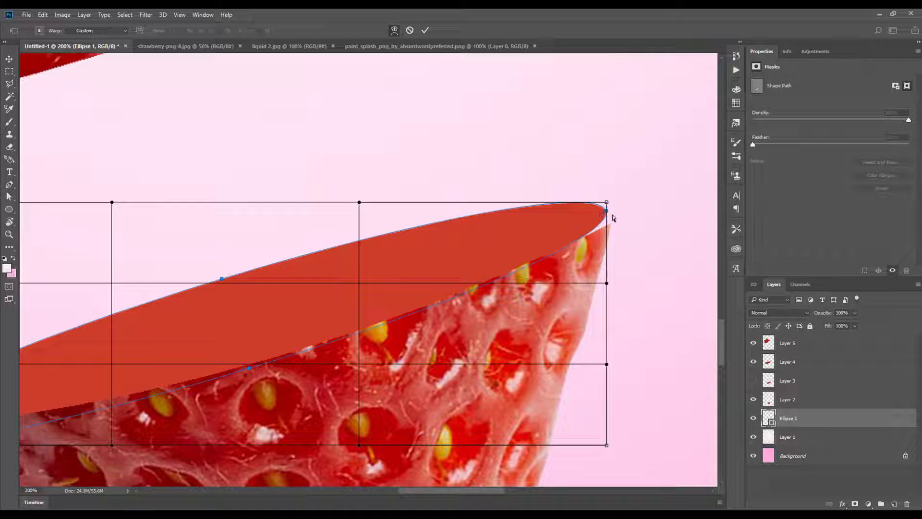
drag(605, 213, 612, 212)
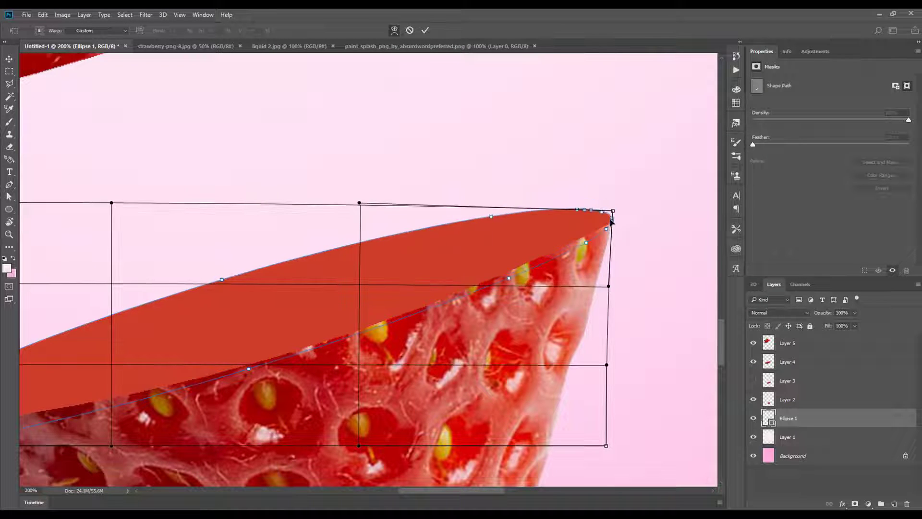
scroll(545, 284, down, 1)
scroll(546, 283, down, 1)
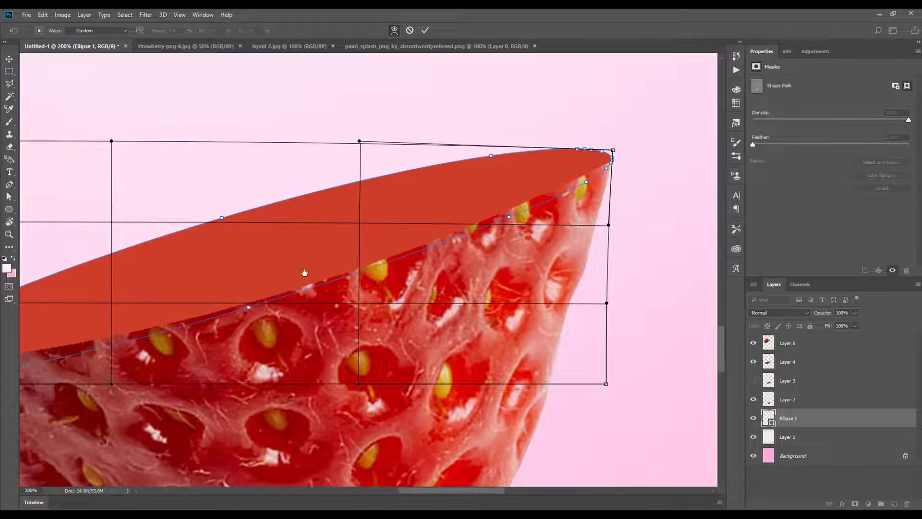
mouse_move(305, 269)
mouse_down()
mouse_move(556, 230)
mouse_move(540, 225)
mouse_up()
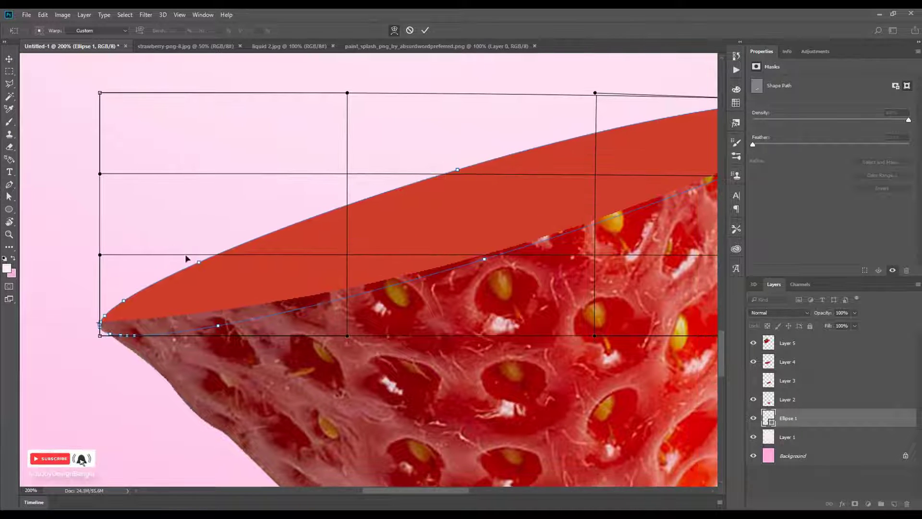
drag(128, 314, 122, 303)
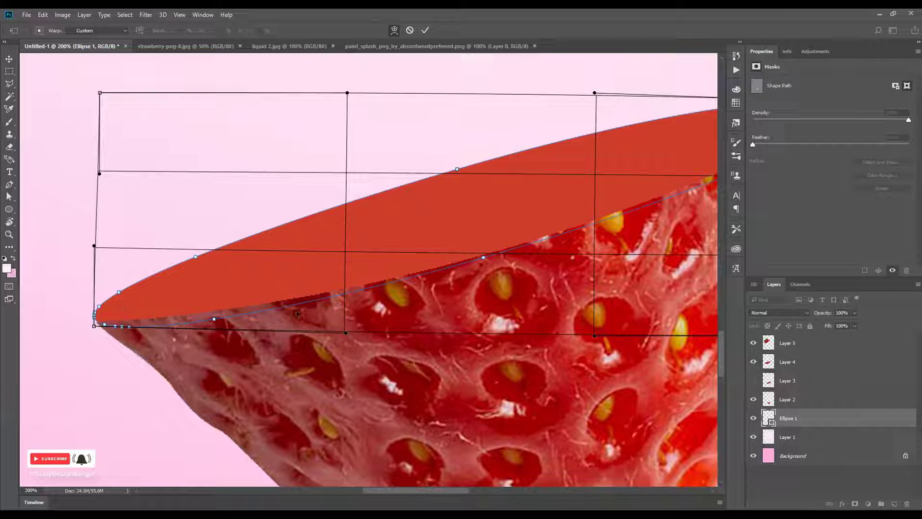
key(Return)
mouse_move(510, 206)
mouse_down()
mouse_move(287, 274)
mouse_move(419, 234)
mouse_up()
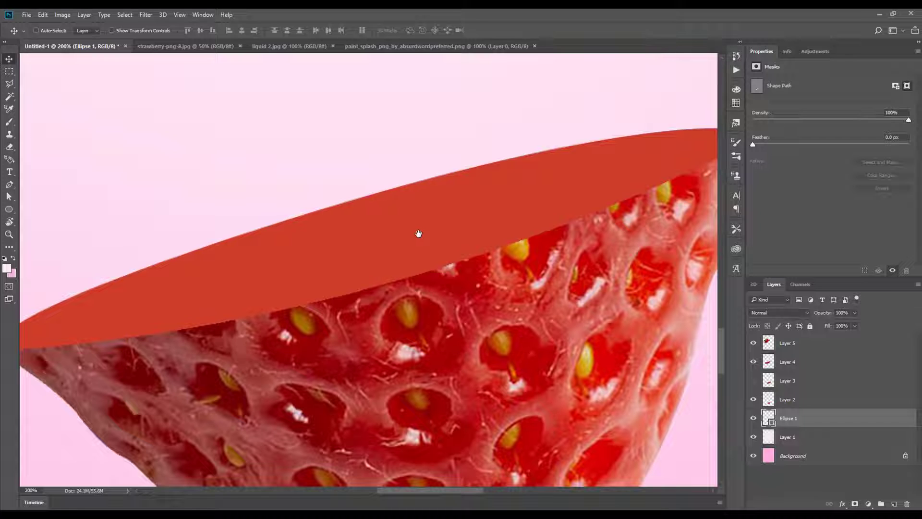
scroll(419, 234, down, 2)
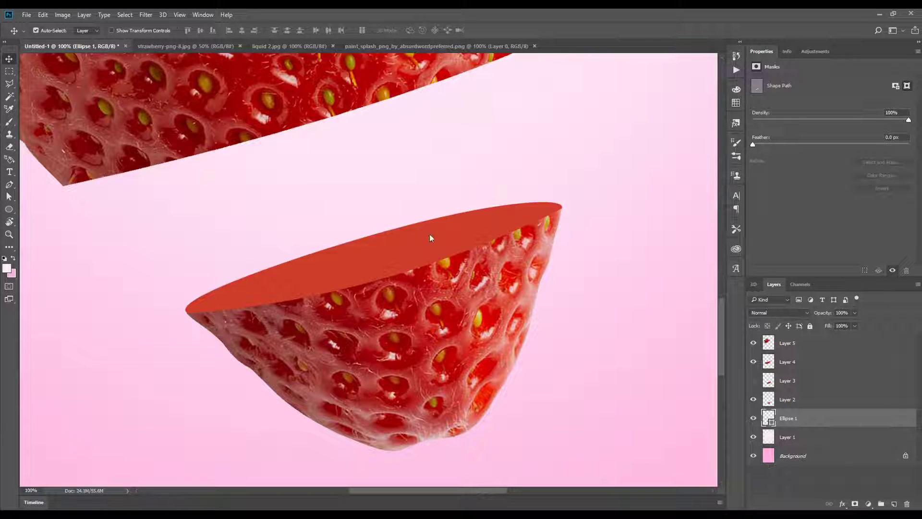
Load the ellipse as a selection on a new empty layer and choose the Brush tool
ctrl+click(770, 418)
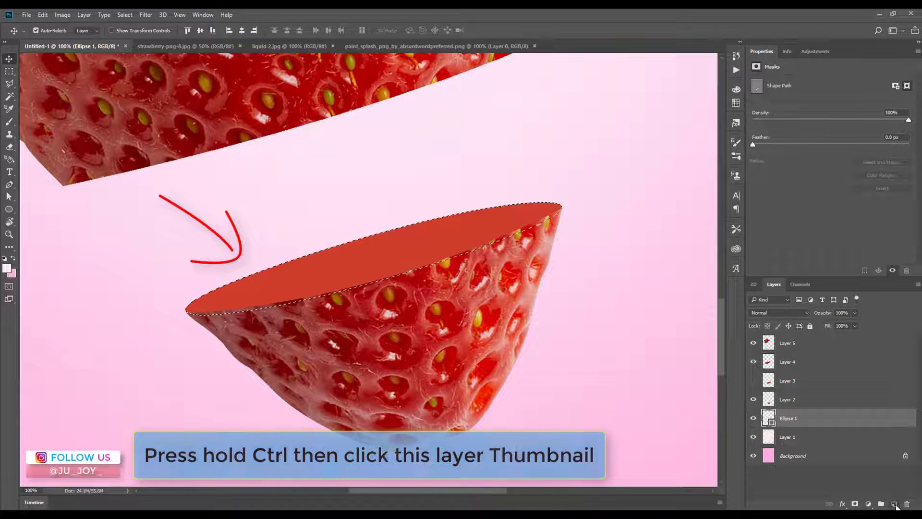
click(896, 504)
right_click(12, 120)
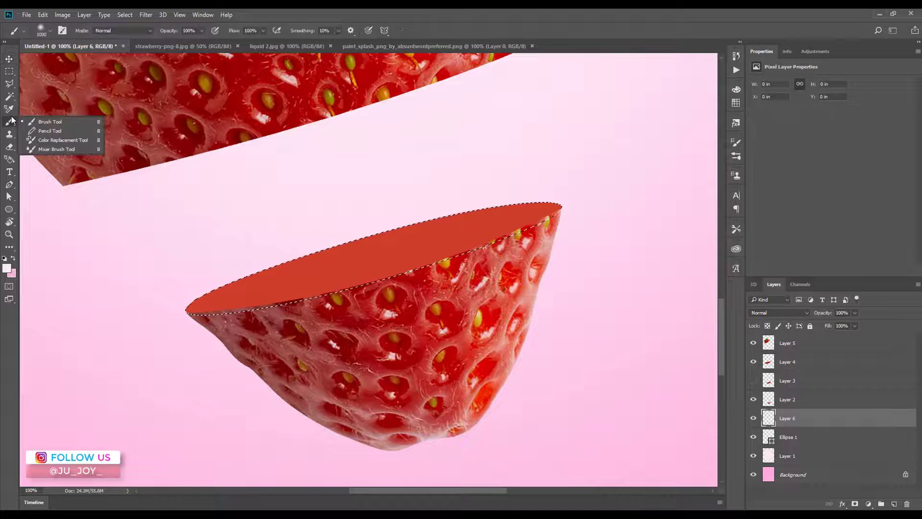
click(43, 121)
Set a size 900 brush with dark red 911403 as the foreground colour
click(6, 268)
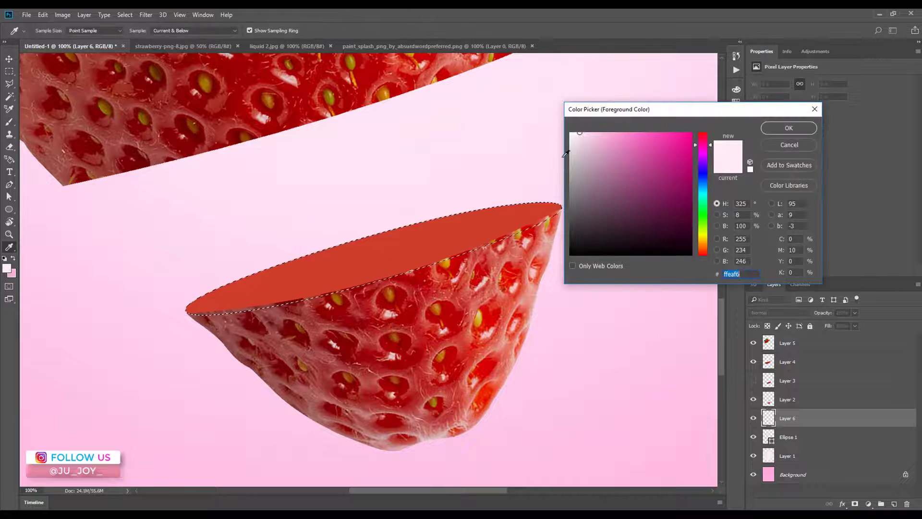
click(794, 127)
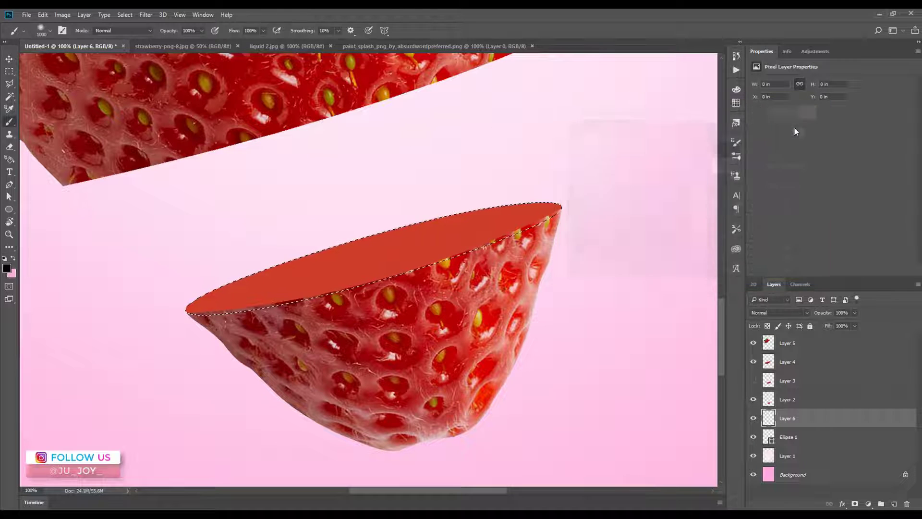
key(bracketleft)
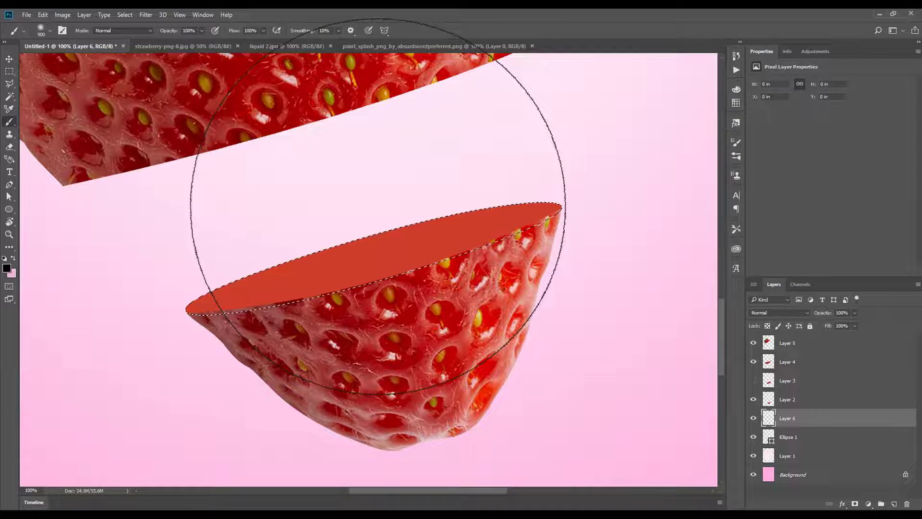
click(7, 268)
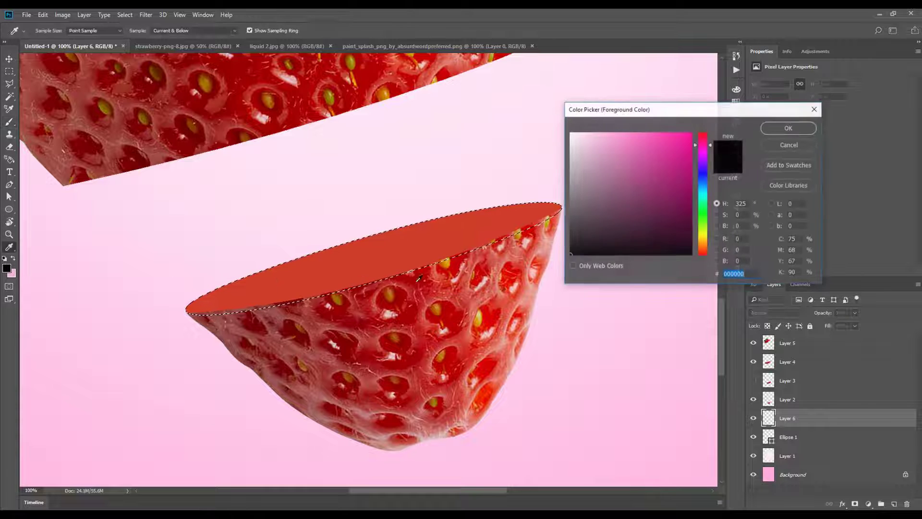
click(398, 247)
click(690, 185)
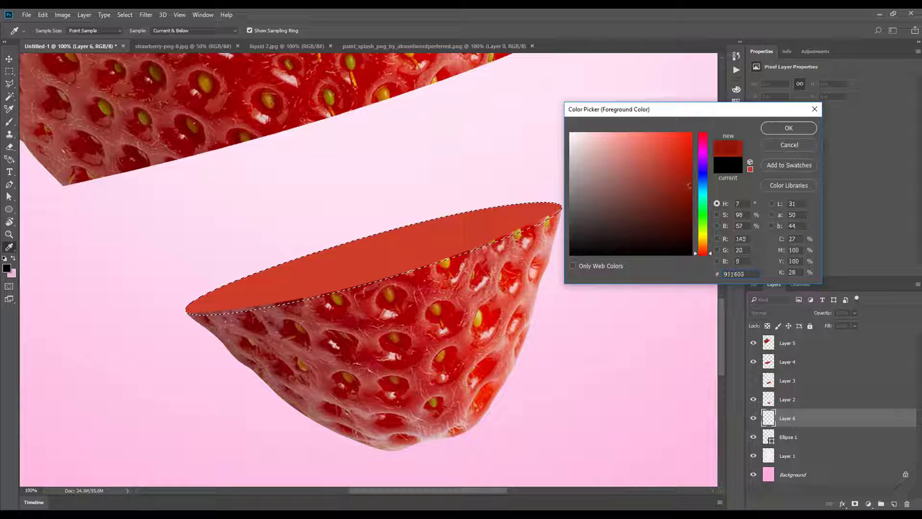
click(773, 128)
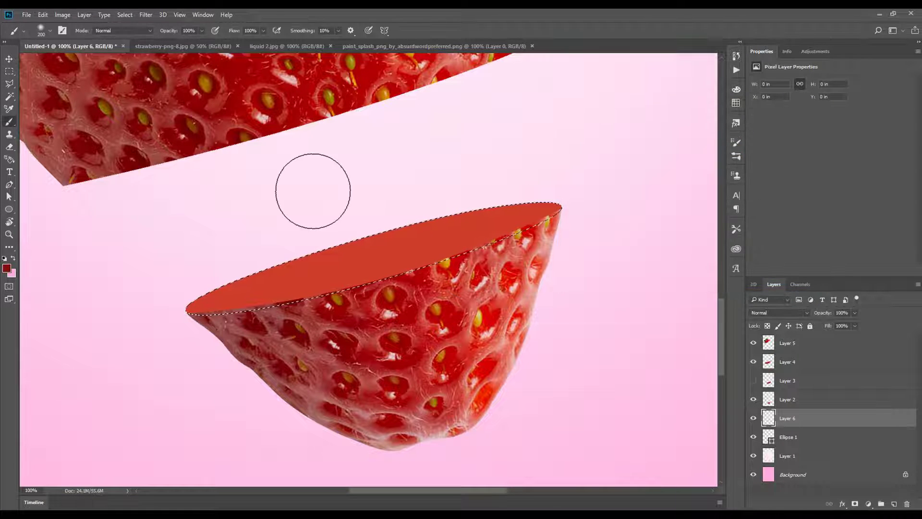
Paint the cut face with a 600 brush, show Layer 3 again, and deselect
key(bracketright)
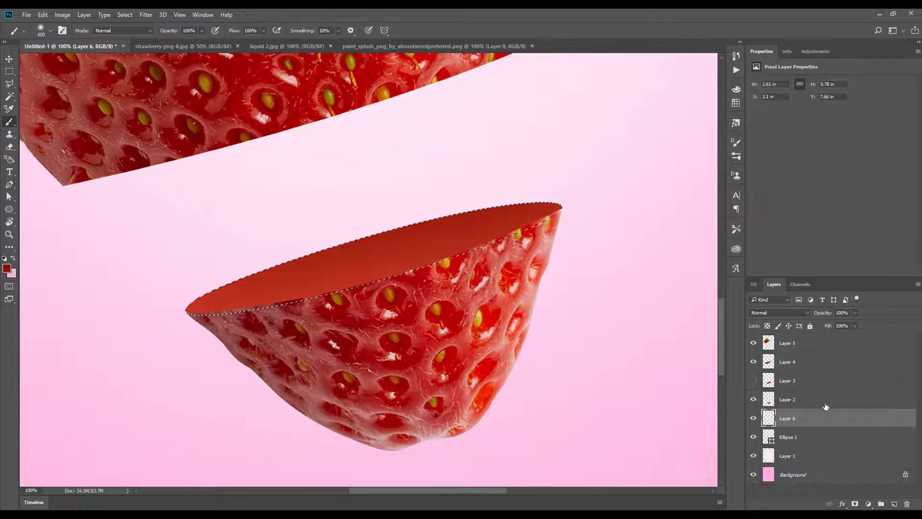
click(754, 382)
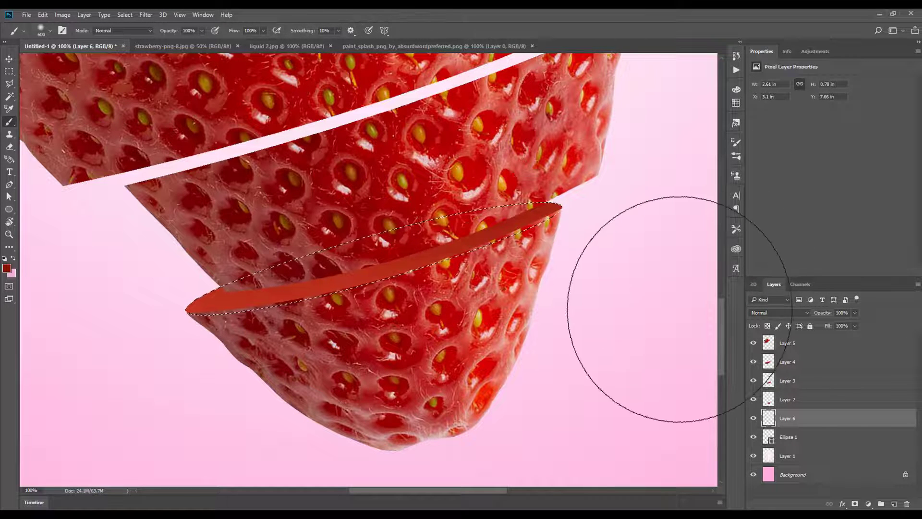
key(ctrl+d)
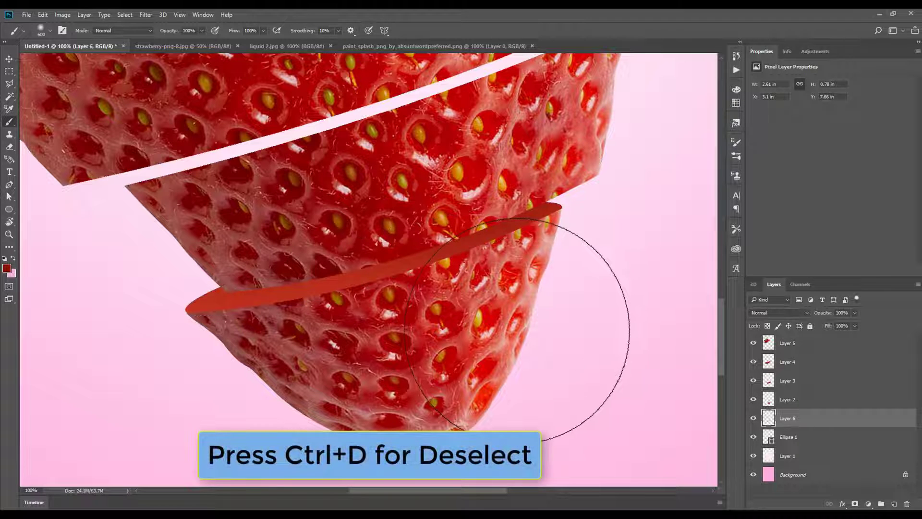
key(ctrl+minus)
key(ctrl+minus)
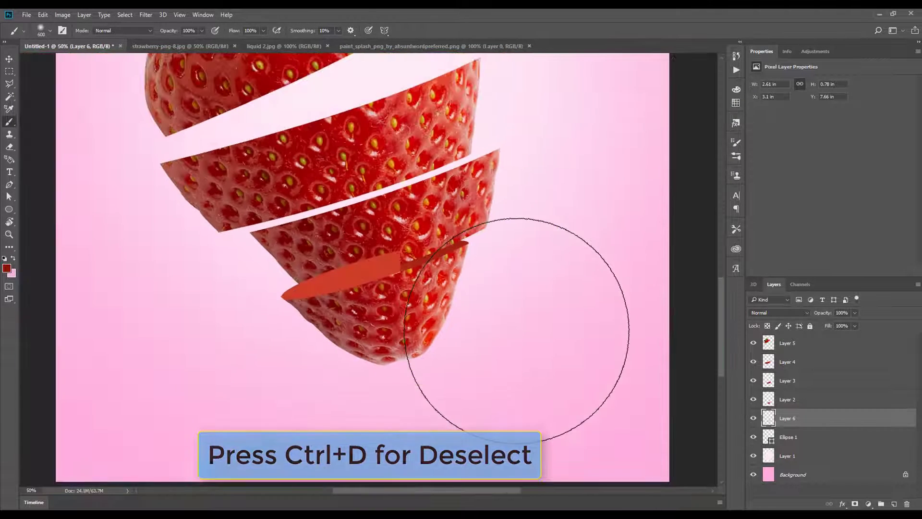
key(ctrl+minus)
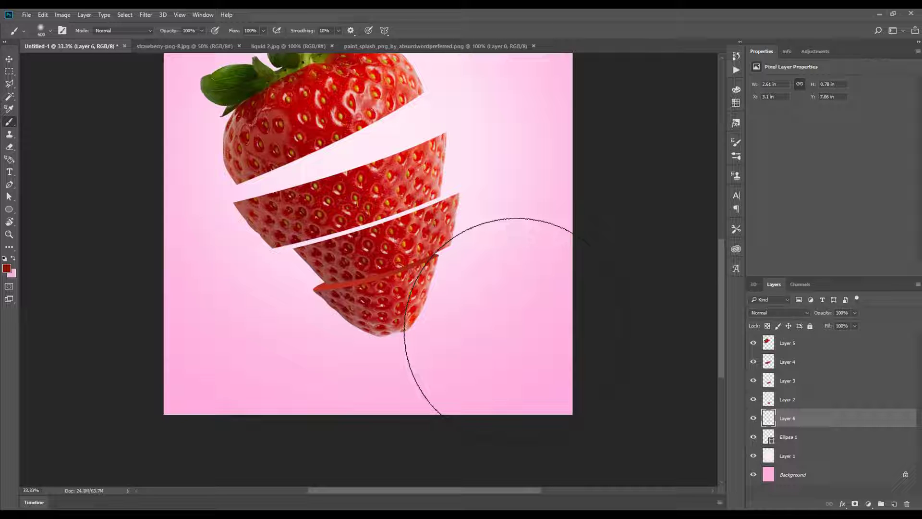
key(ctrl+plus)
key(ctrl+plus)
key(ctrl+plus)
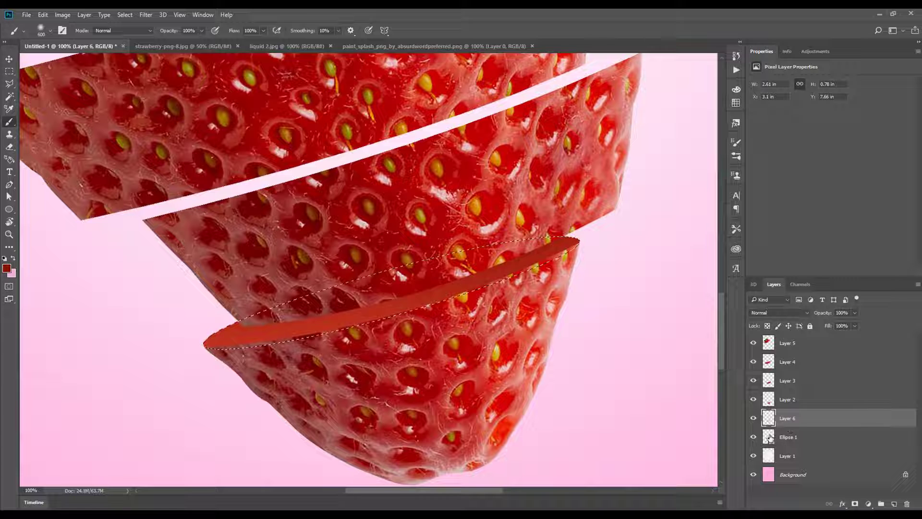
Set the foreground colour to an almost black red, 2e0600
click(6, 267)
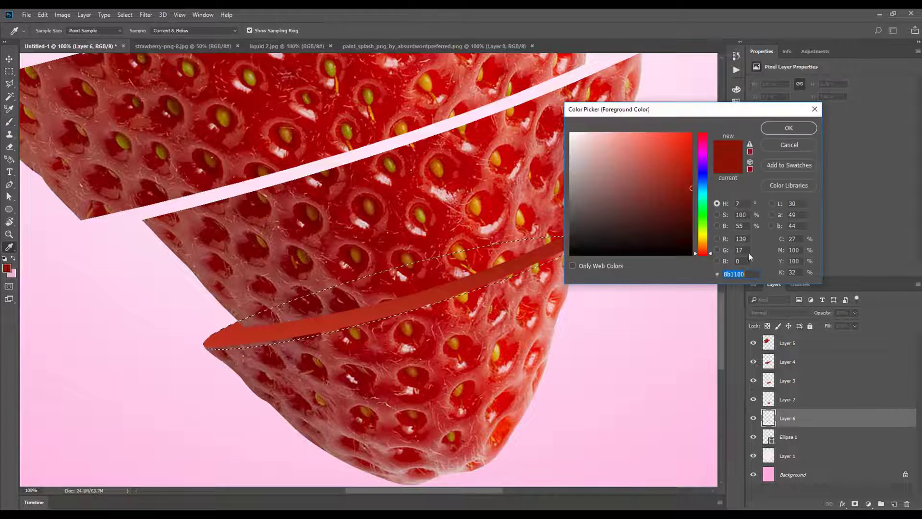
drag(687, 223, 690, 232)
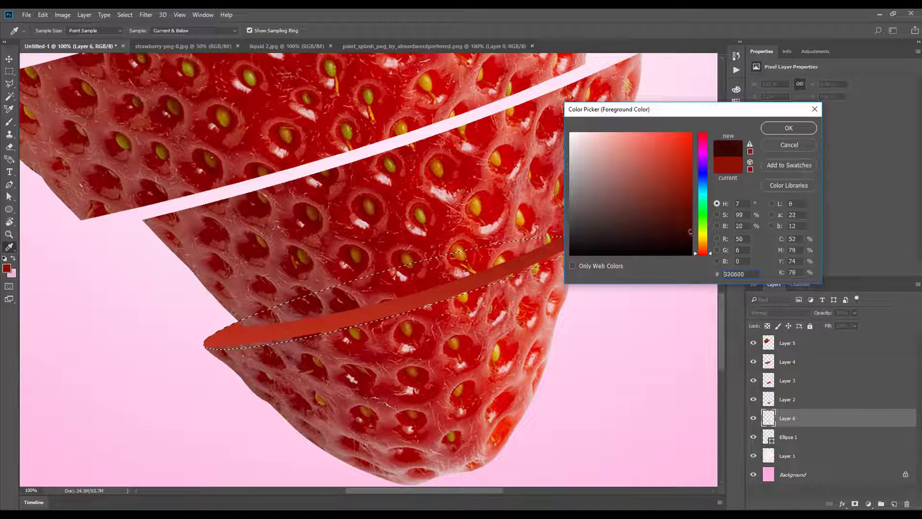
click(801, 128)
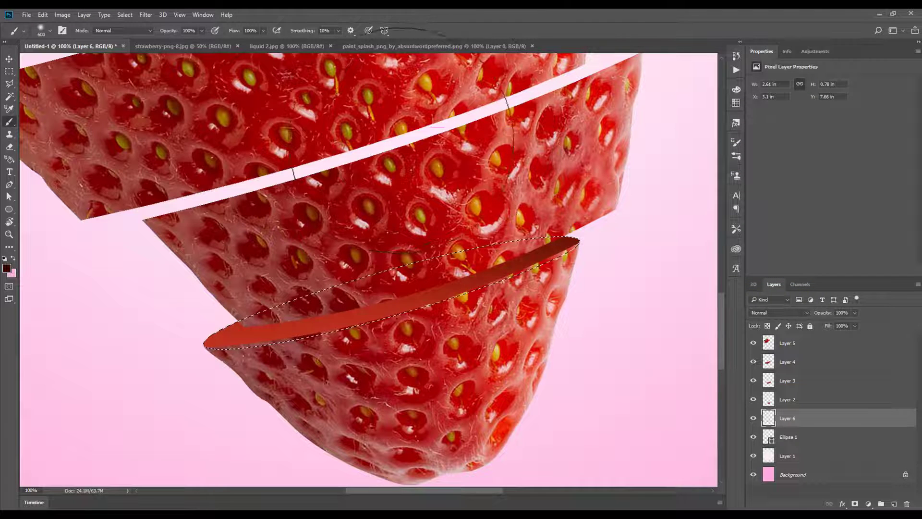
Paint dark shading along the slice's cut edge with a 125 brush, then deselect
key(bracketleft)
key(bracketleft)
key(bracketleft)
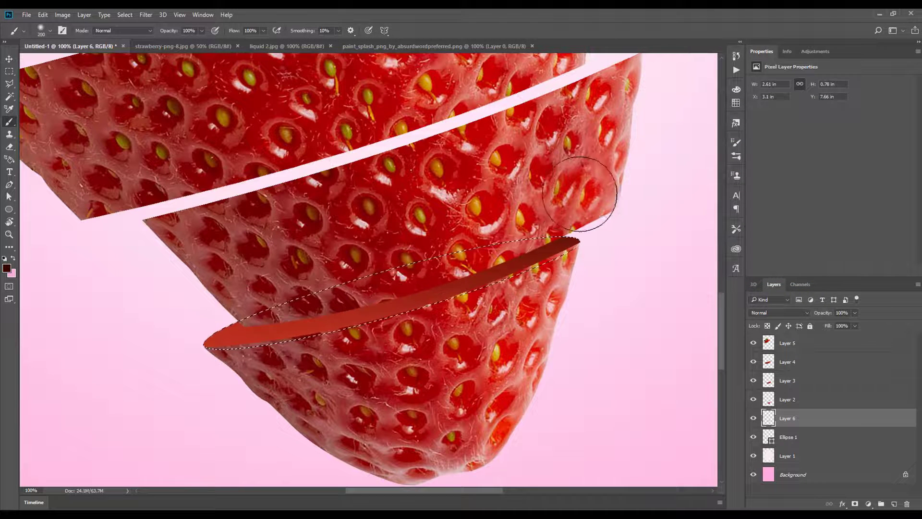
key(bracketleft)
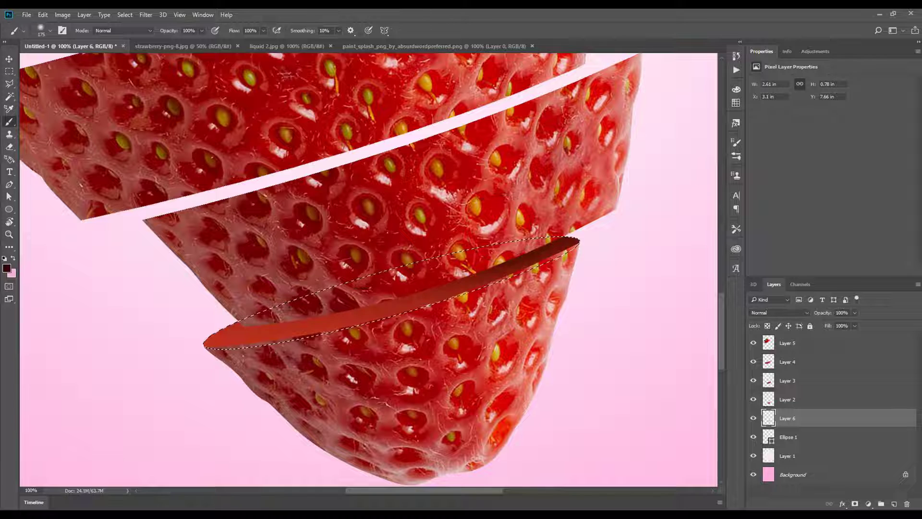
key(bracketleft)
key(bracketleft)
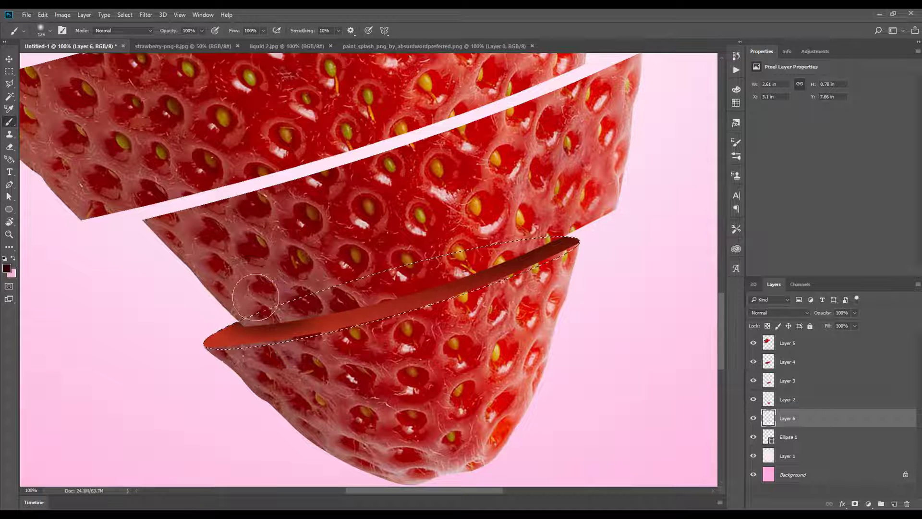
drag(330, 295, 411, 279)
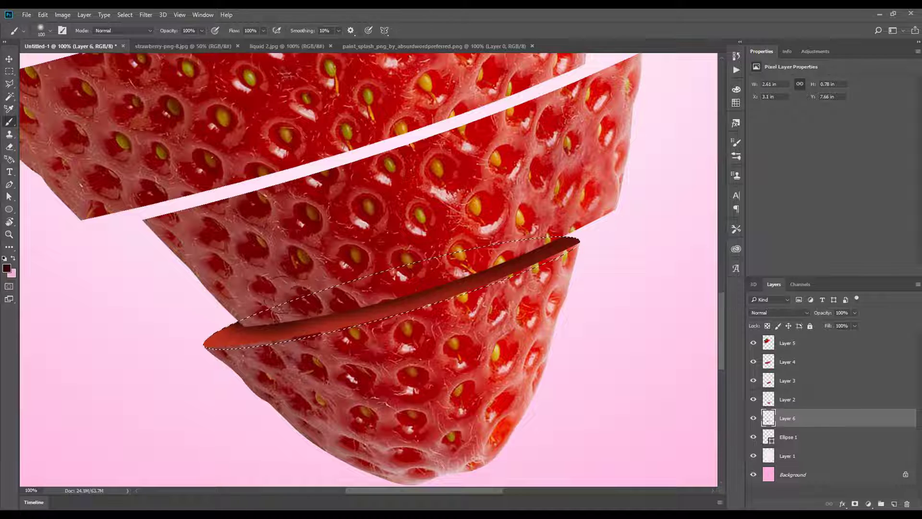
mouse_move(269, 301)
mouse_down()
mouse_move(444, 279)
mouse_move(297, 304)
mouse_up()
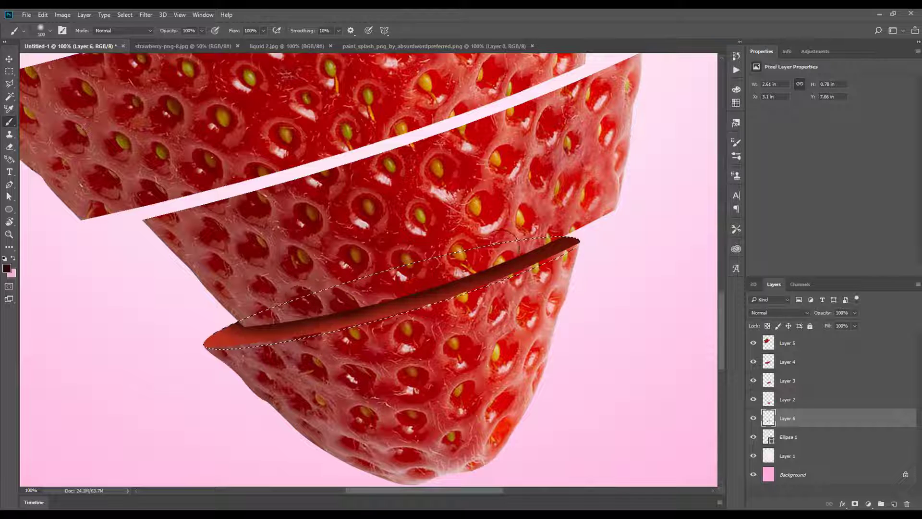
key(ctrl+d)
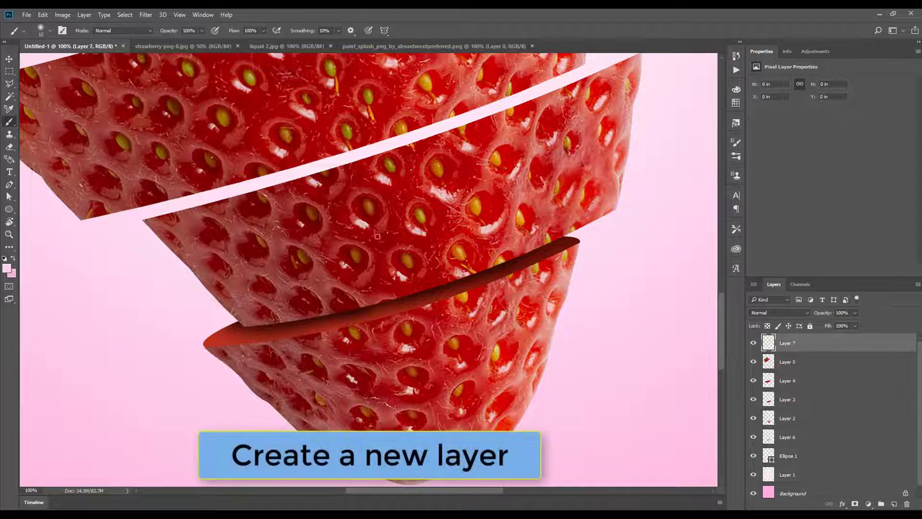
Test small brush strokes on Layer 7, undoing the first and enlarging the brush slightly
drag(324, 228, 425, 284)
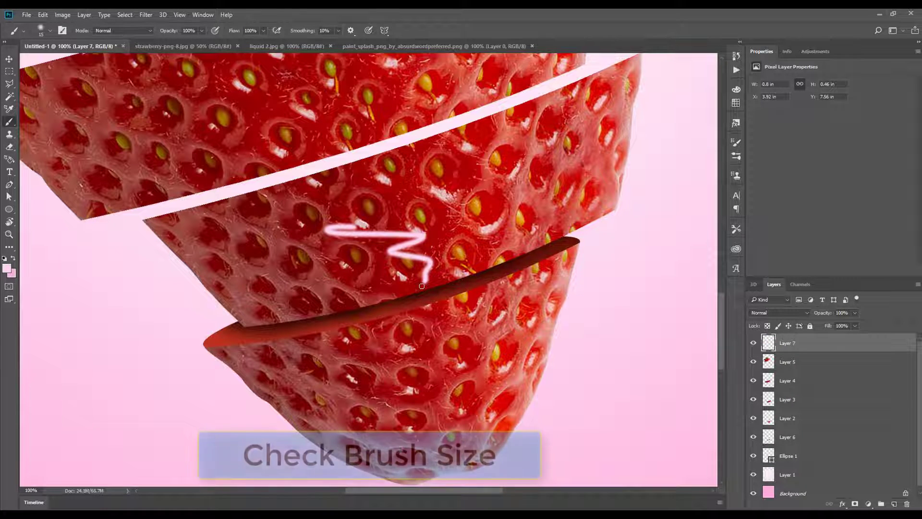
key(ctrl+z)
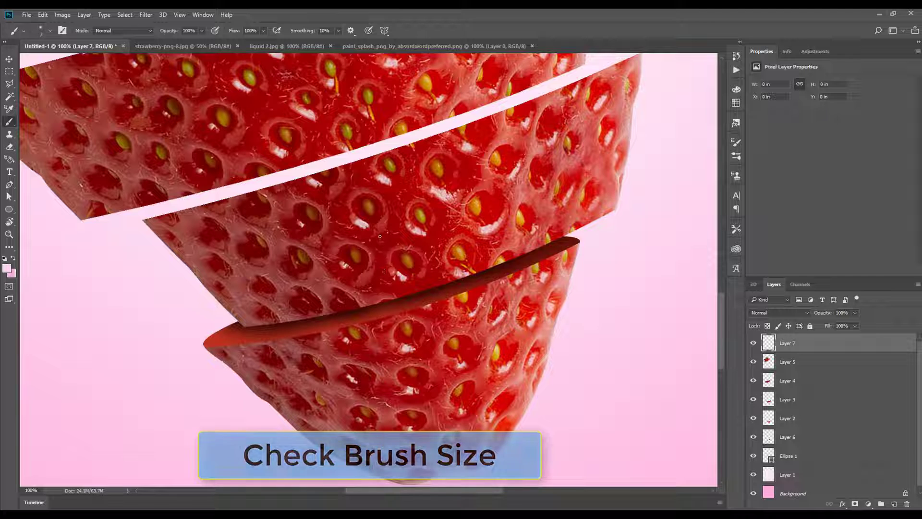
key(bracketright)
key(bracketright)
drag(379, 236, 381, 277)
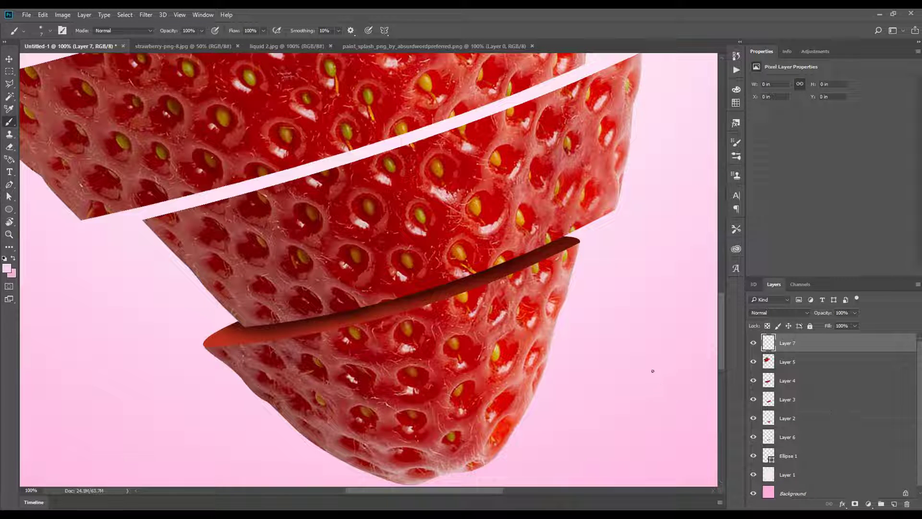
With the Pen Tool, start a curved path from the bottom slice's left tip along its front rim
right_click(9, 184)
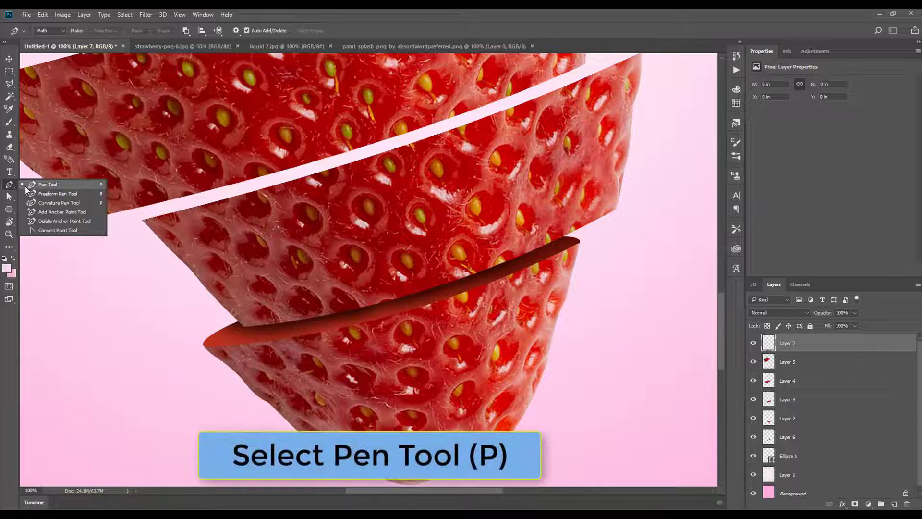
click(25, 186)
click(204, 346)
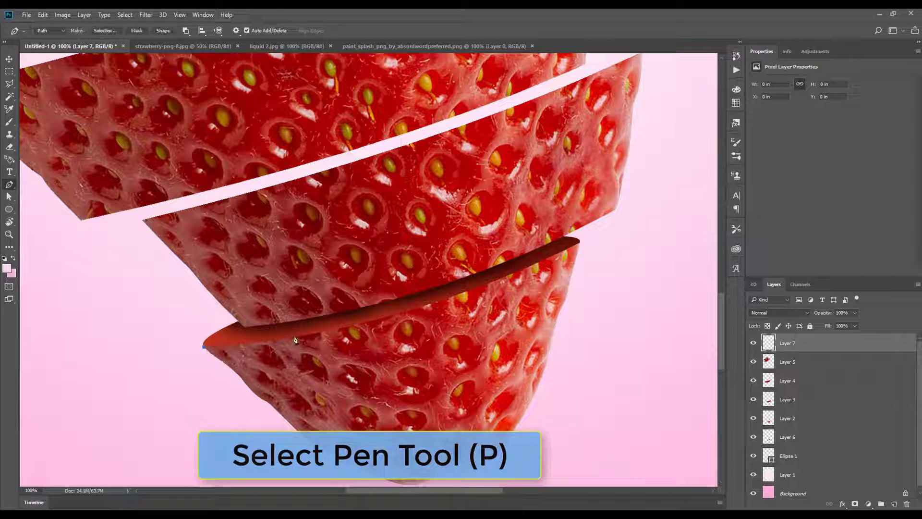
drag(385, 318, 387, 318)
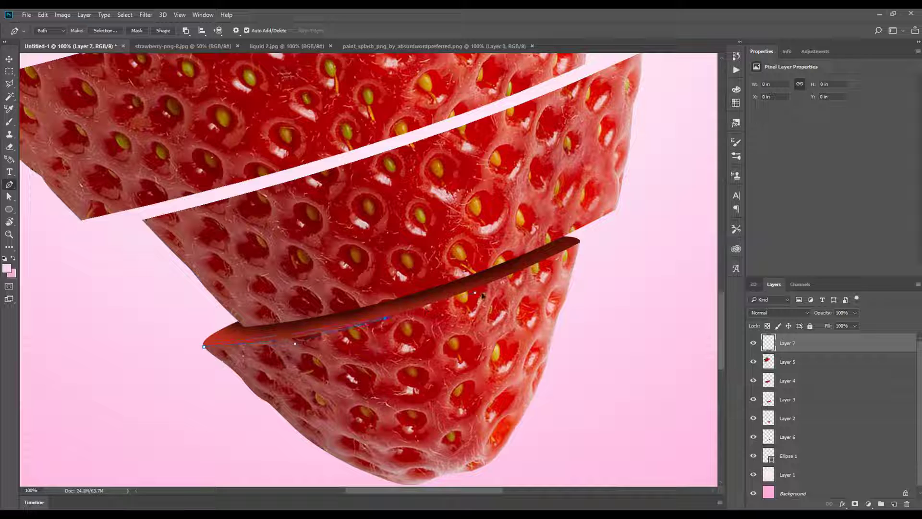